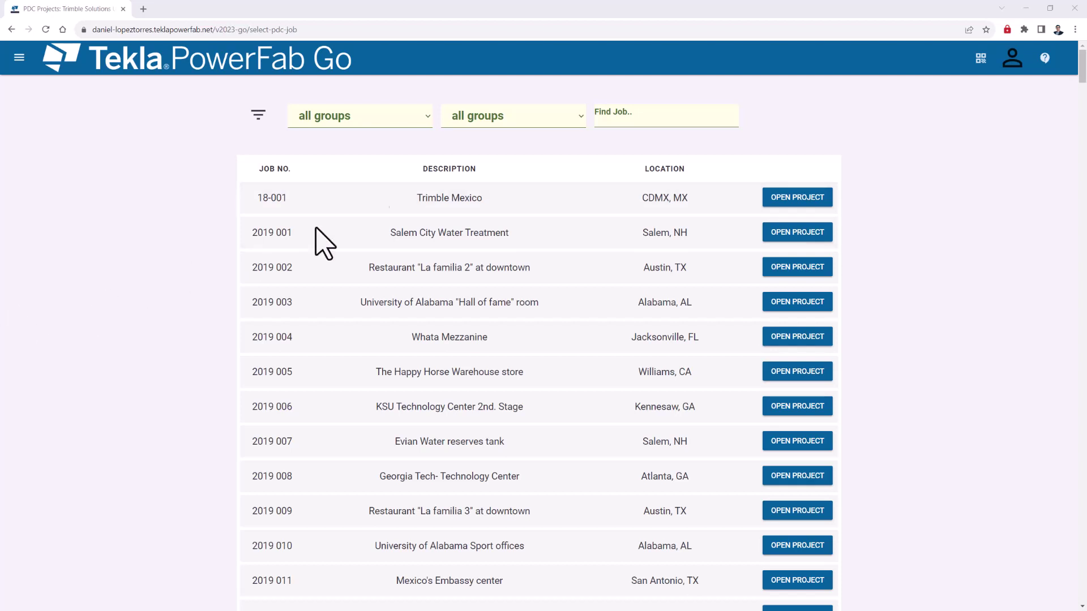
Step: Search for job 034 and open job 2021 034, Tekla Basecamp at Trimble dimensions
click(671, 119)
text(034)
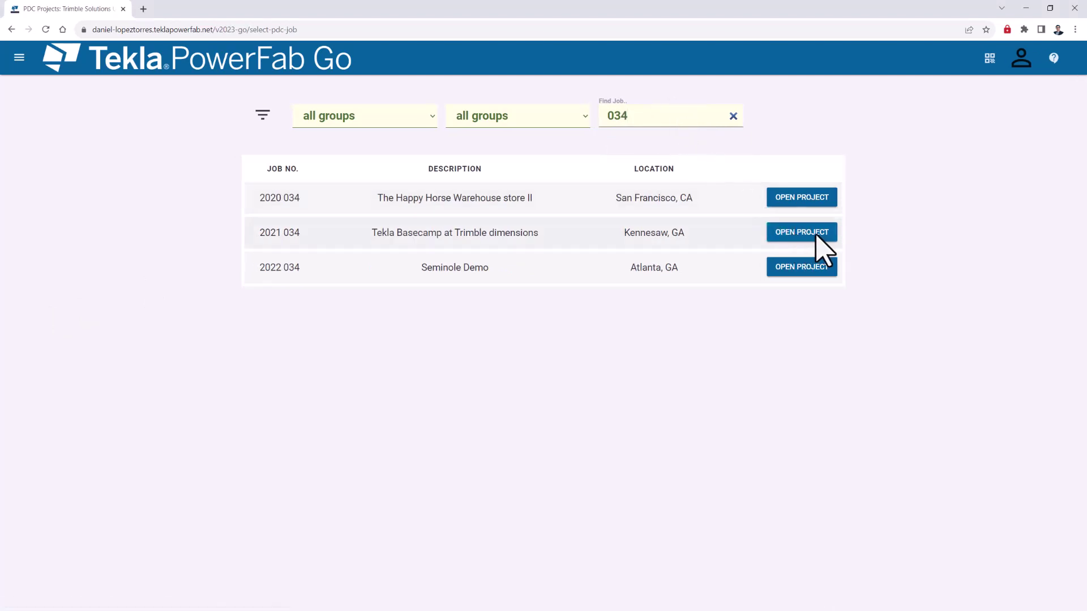
click(822, 233)
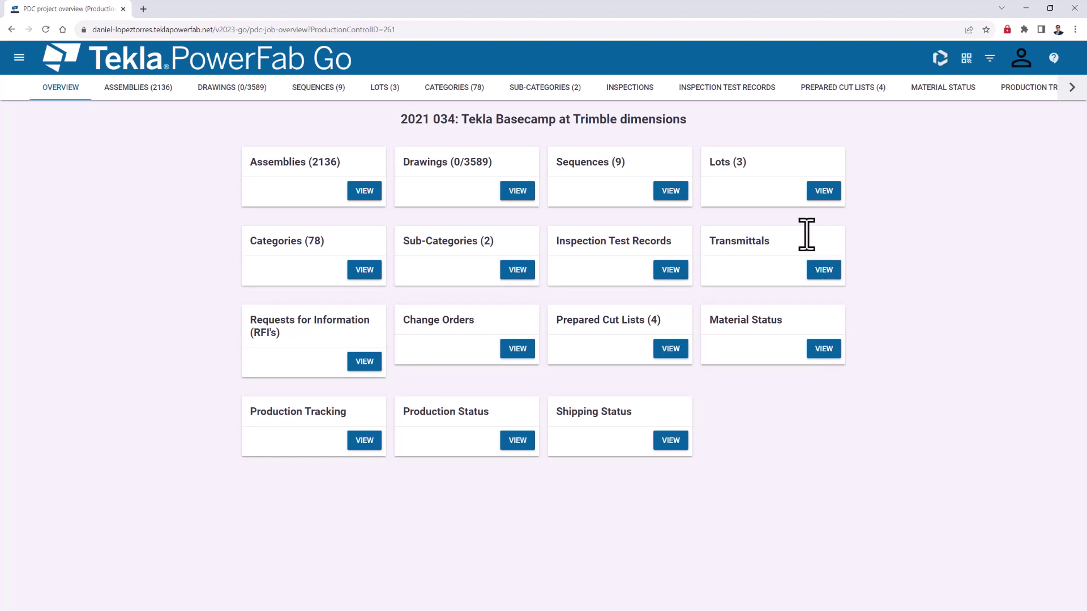
click(373, 201)
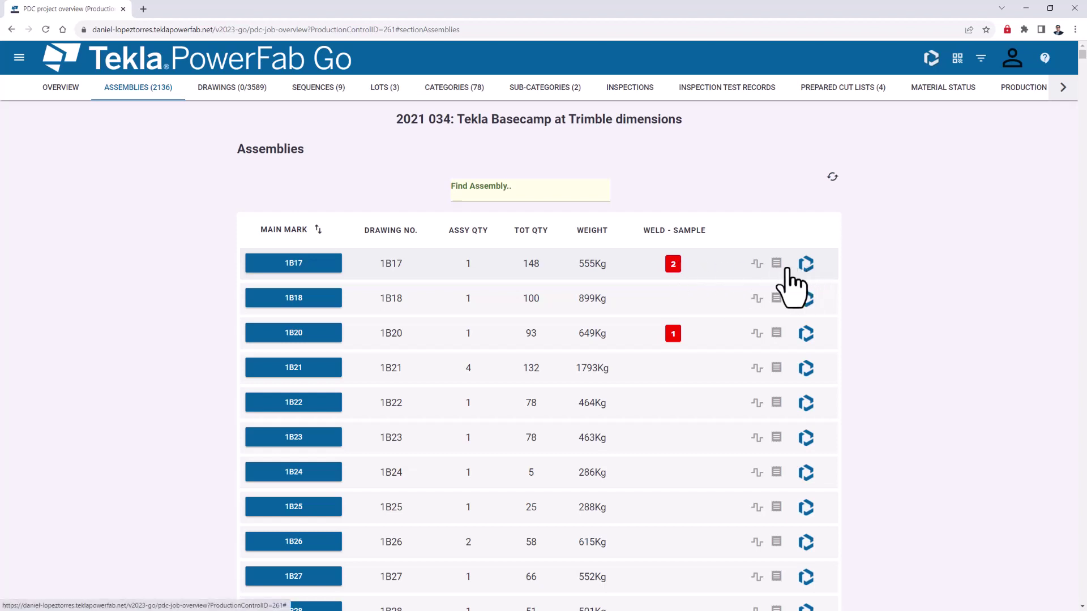
click(757, 263)
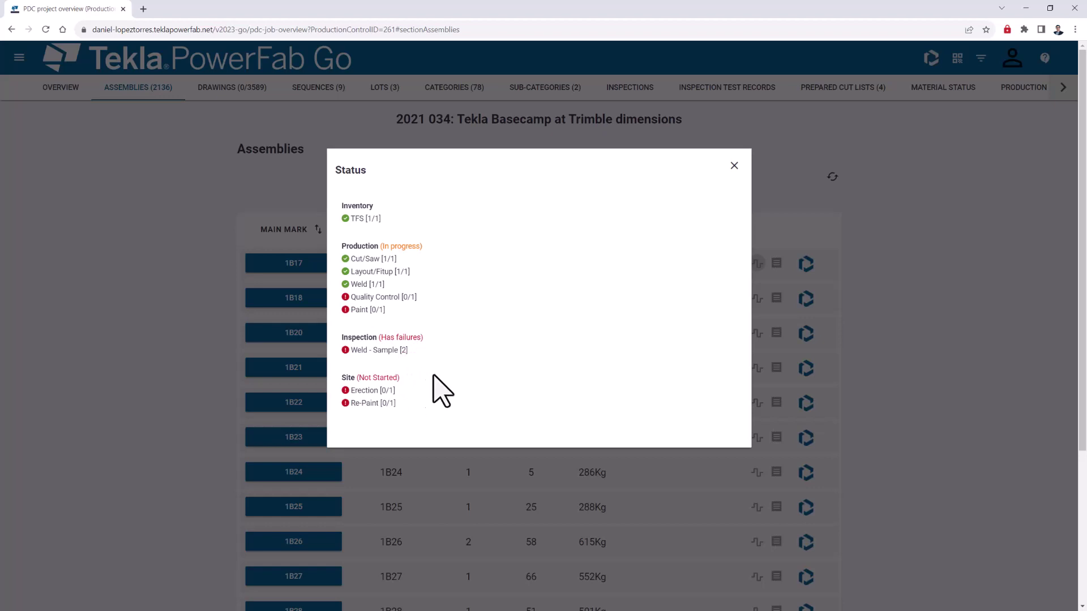
click(734, 166)
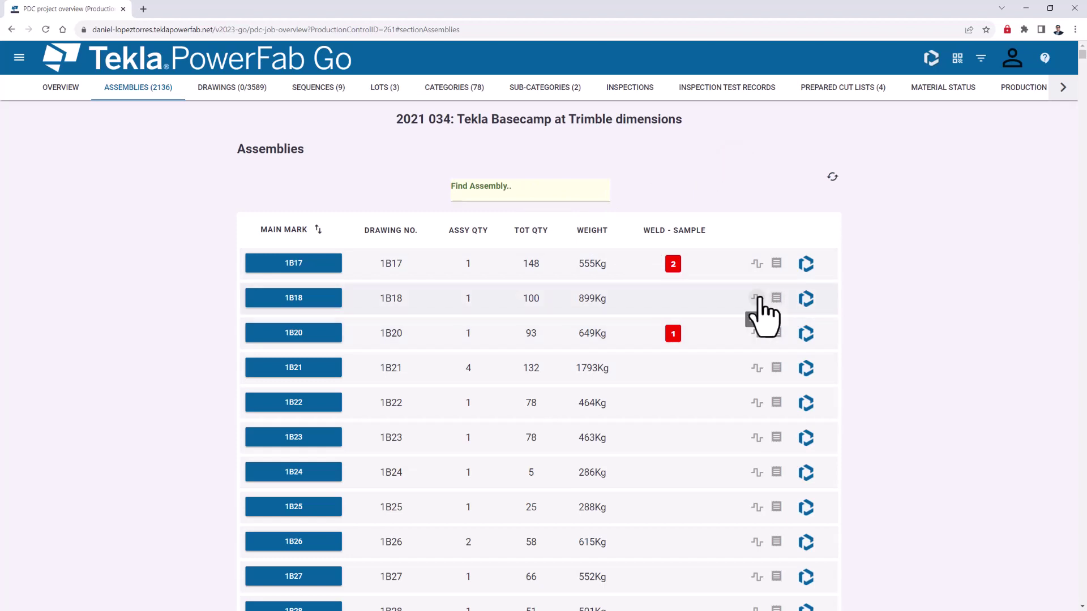
Step: Open the W_HSS cut list (247 total, 9 cut, 238 remaining) from Prepared Cut Lists
click(838, 86)
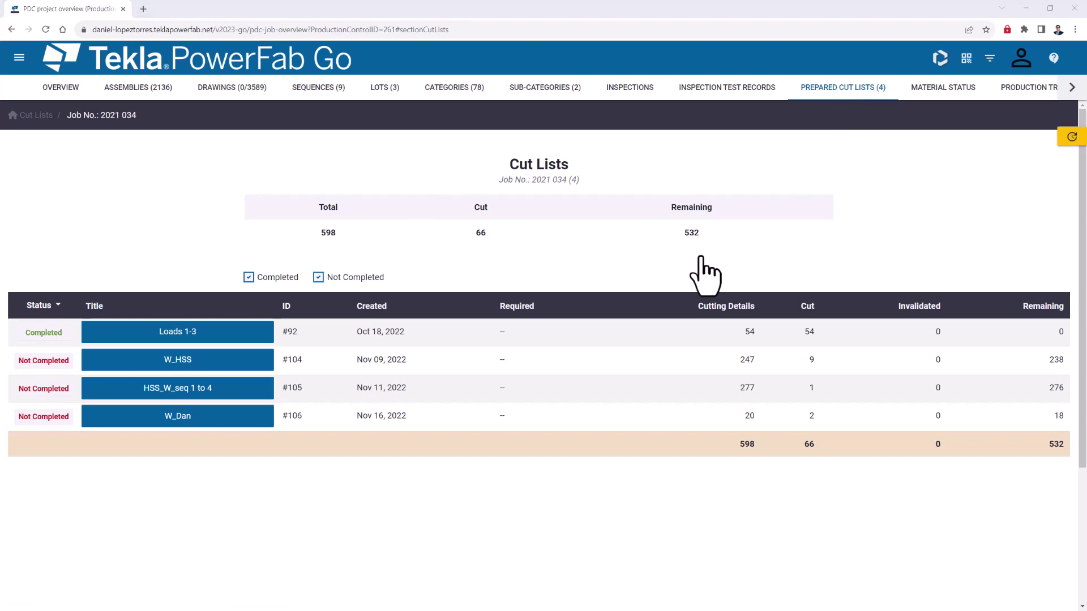
click(218, 358)
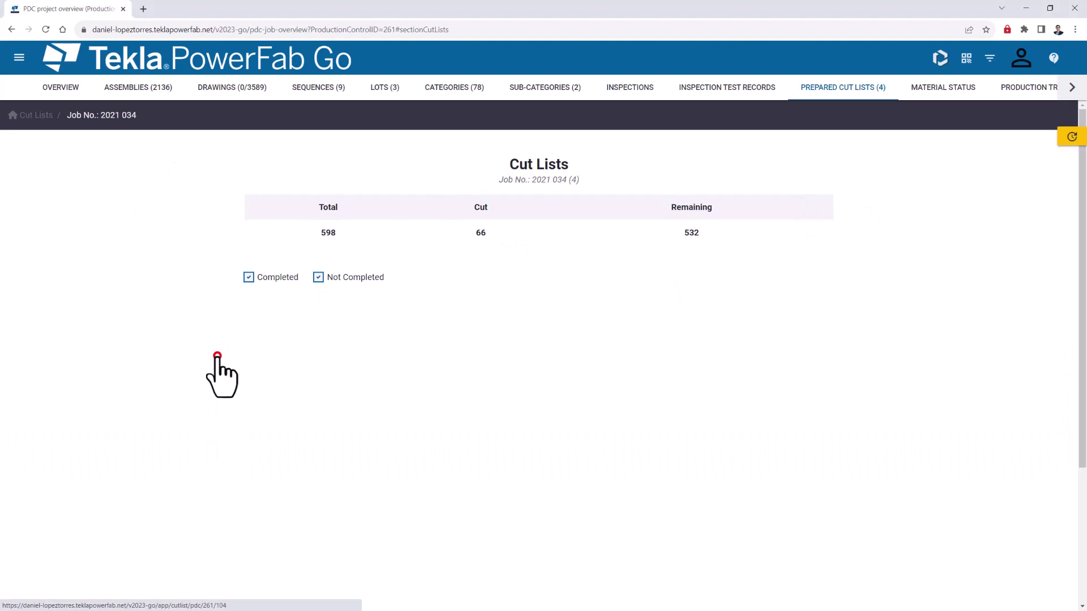
click(218, 357)
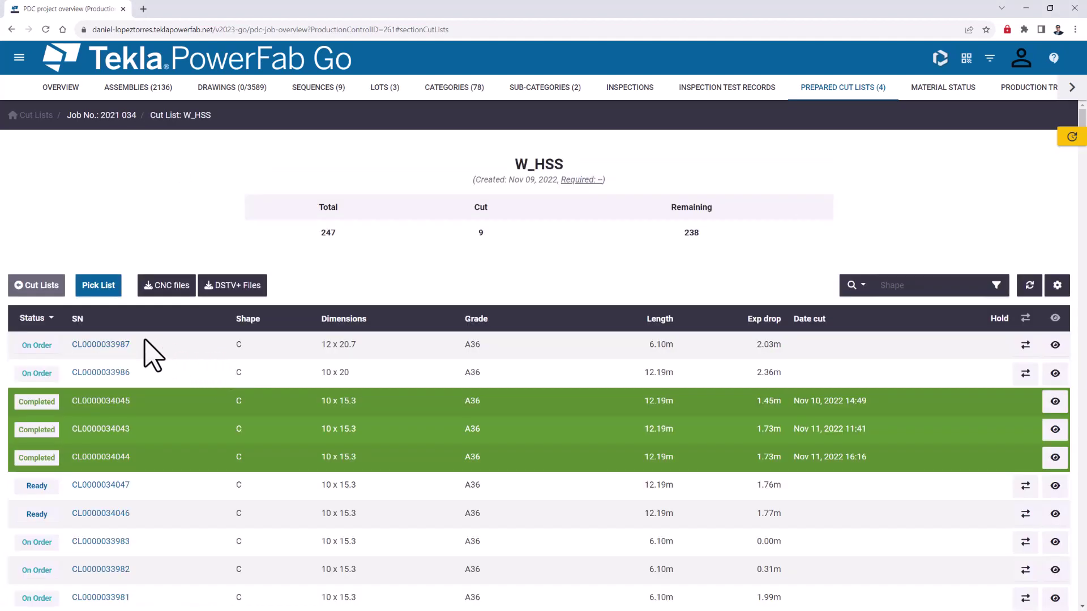
click(51, 318)
click(51, 318)
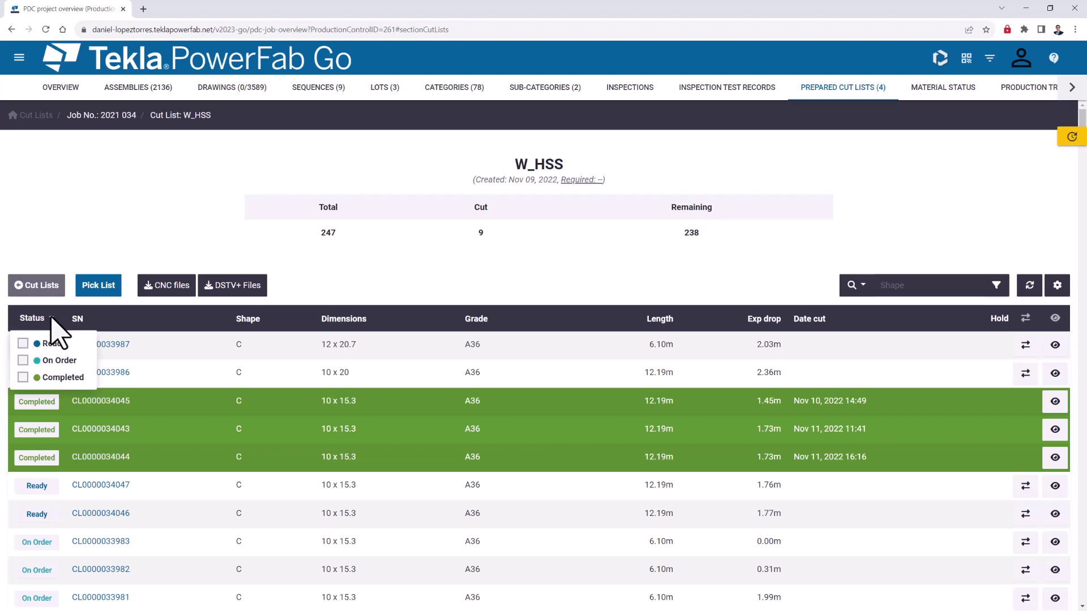
click(22, 344)
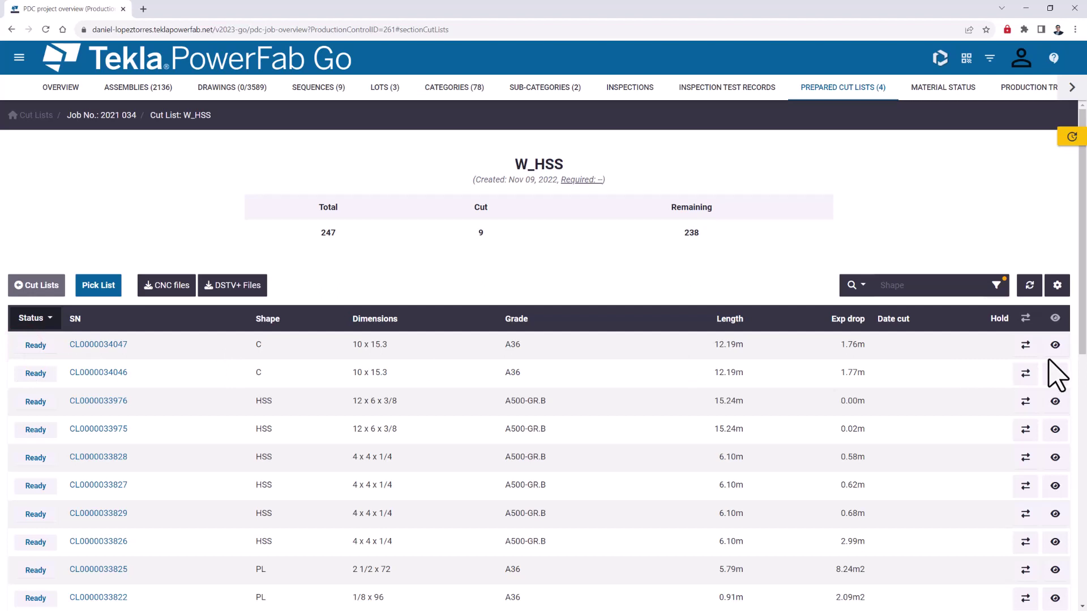
click(1055, 344)
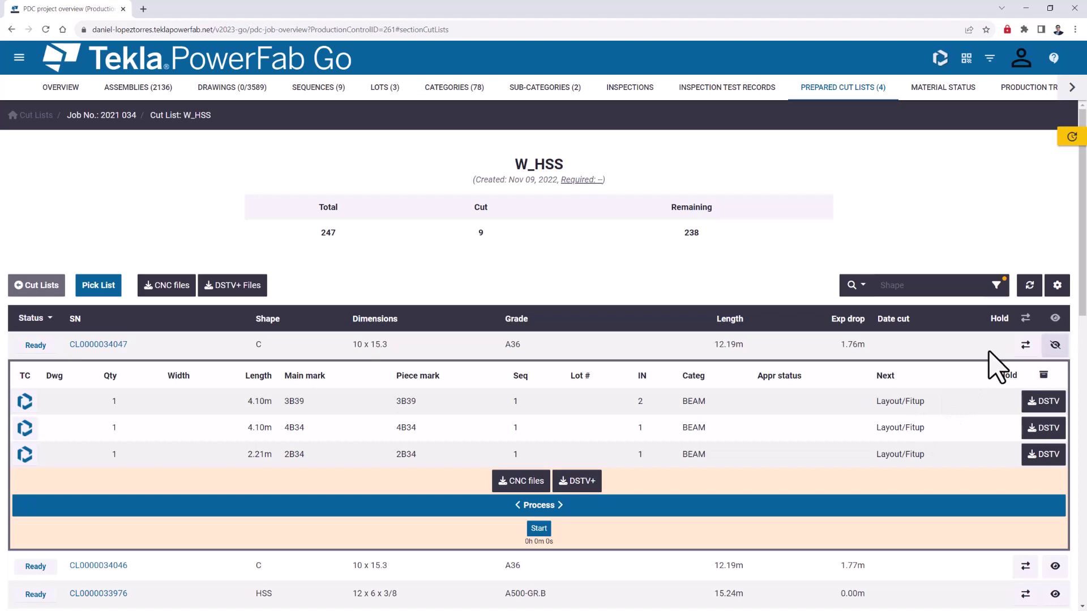
click(1056, 286)
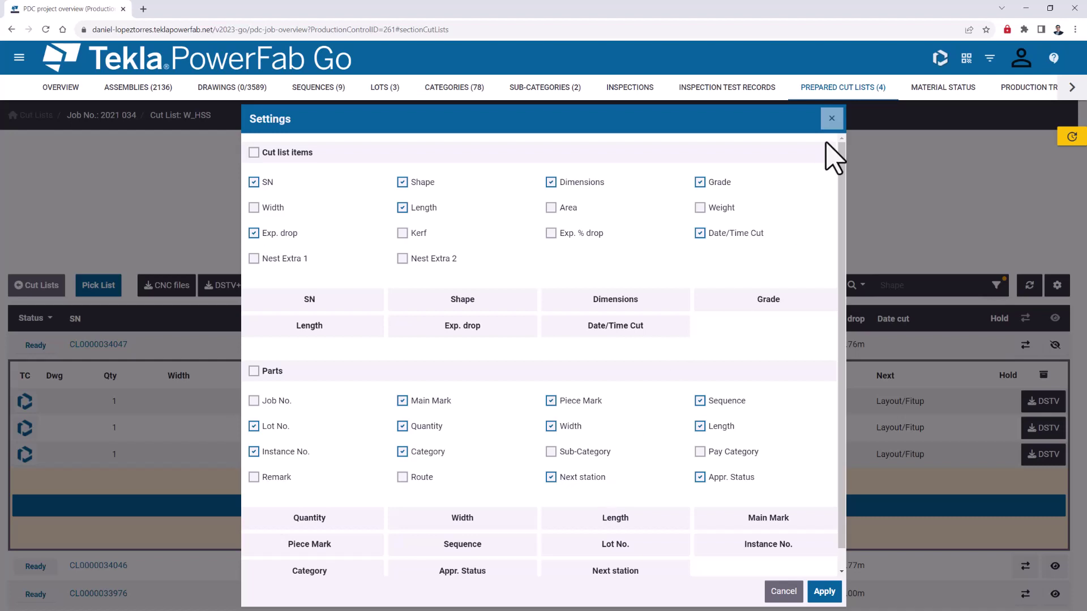
click(832, 126)
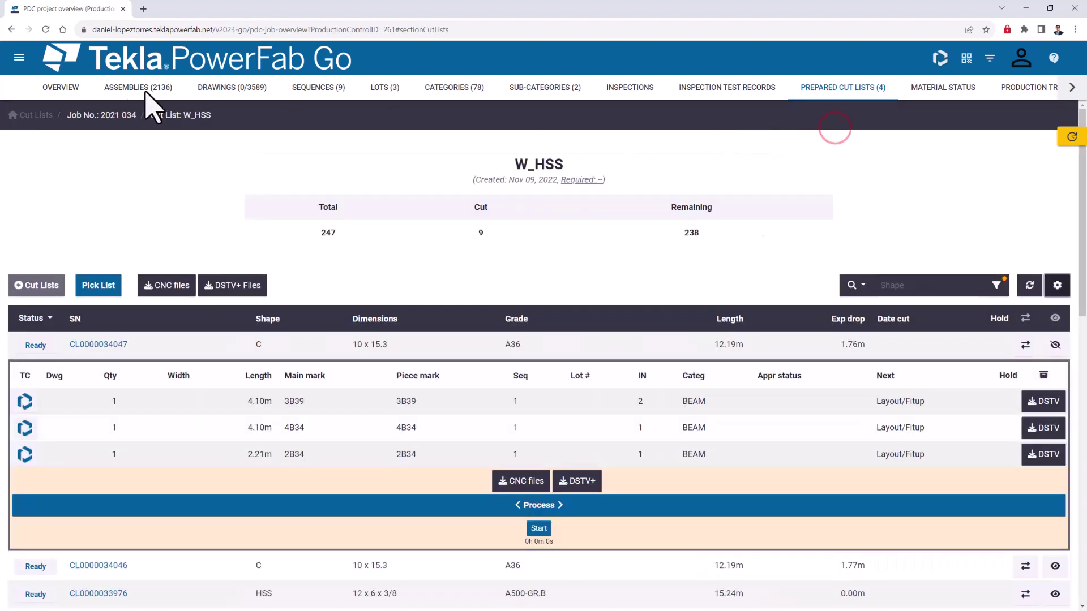
Step: Check in the Weld station entry that piece 1B34 goes next to Quality Control, then close it unchanged
click(59, 90)
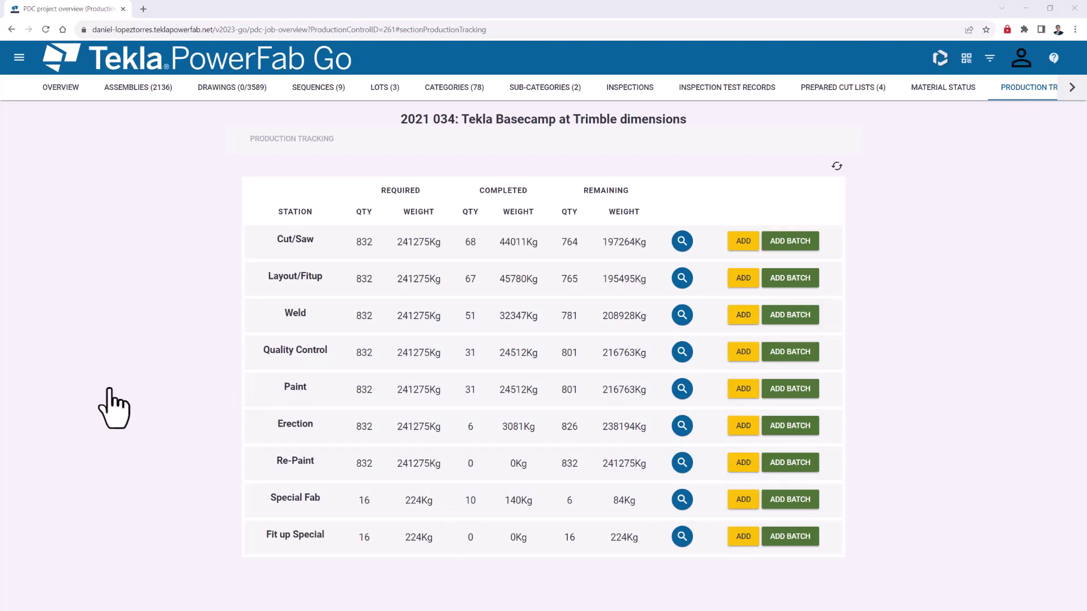
click(743, 315)
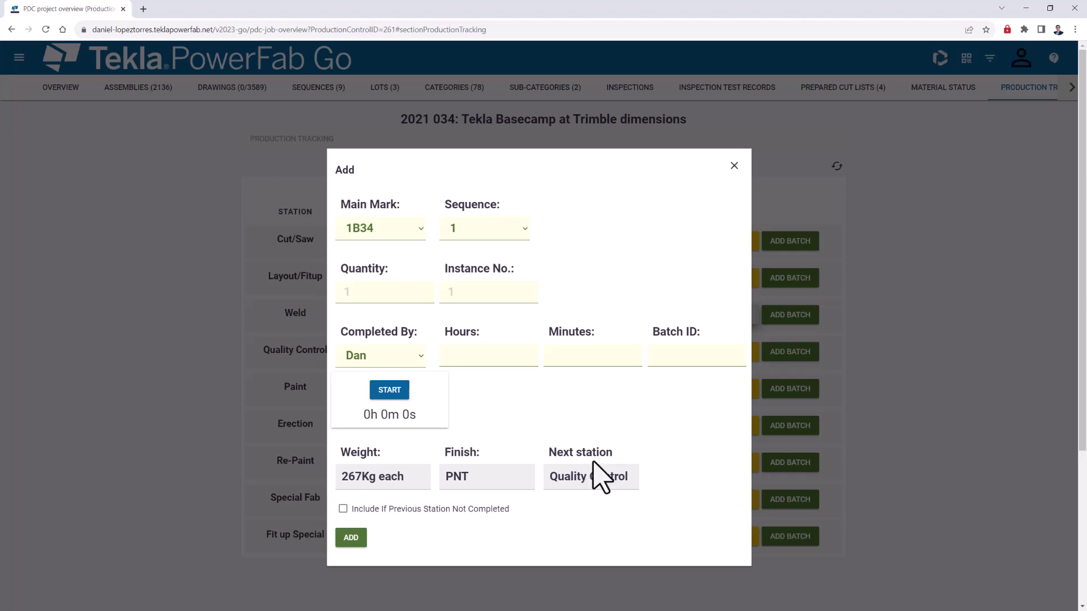
click(734, 166)
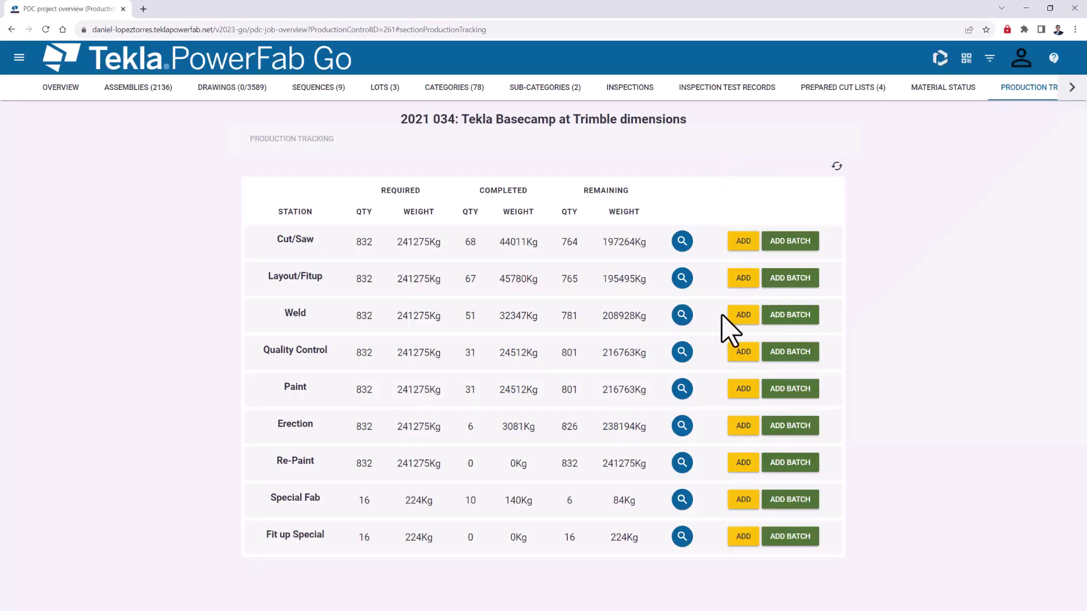
Step: Show the Weld station batch list with 1B34 and 1B39, both next bound for Quality Control
click(800, 315)
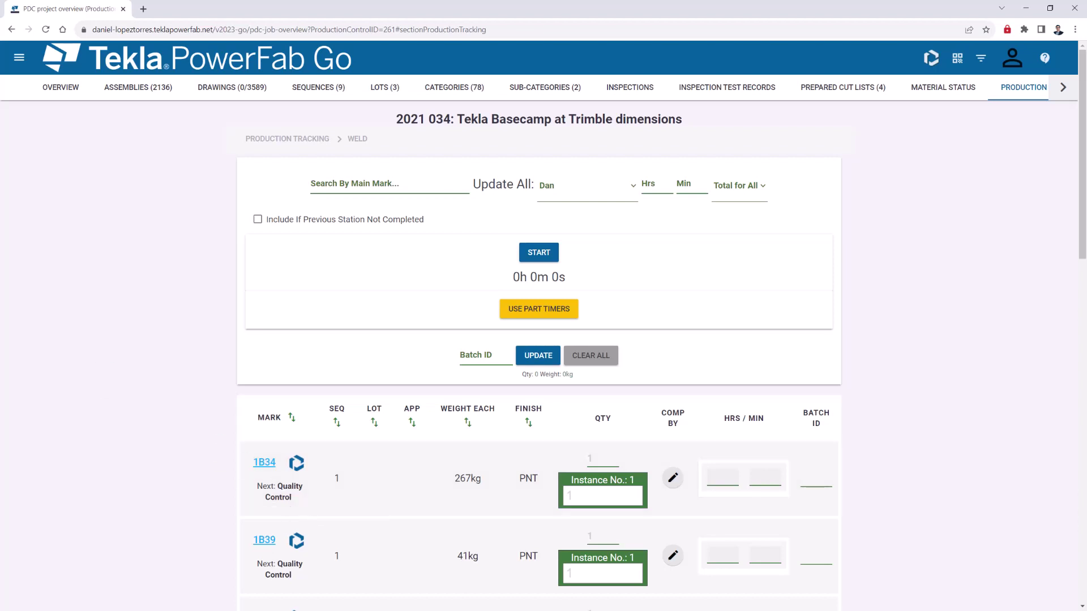
Step: Go back to the job overview and open the Production Status report
click(65, 91)
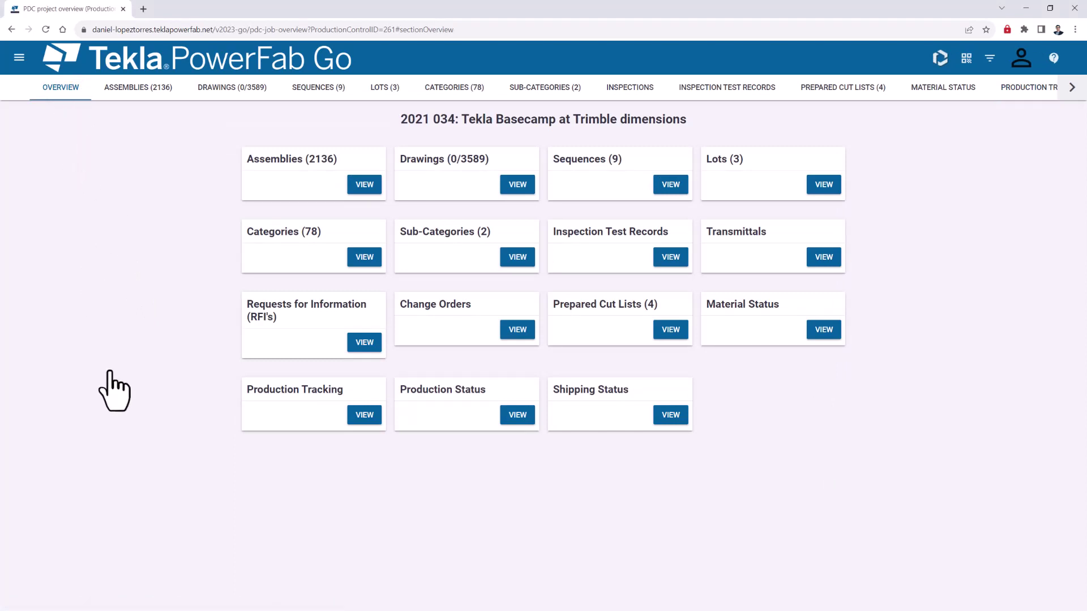
click(515, 417)
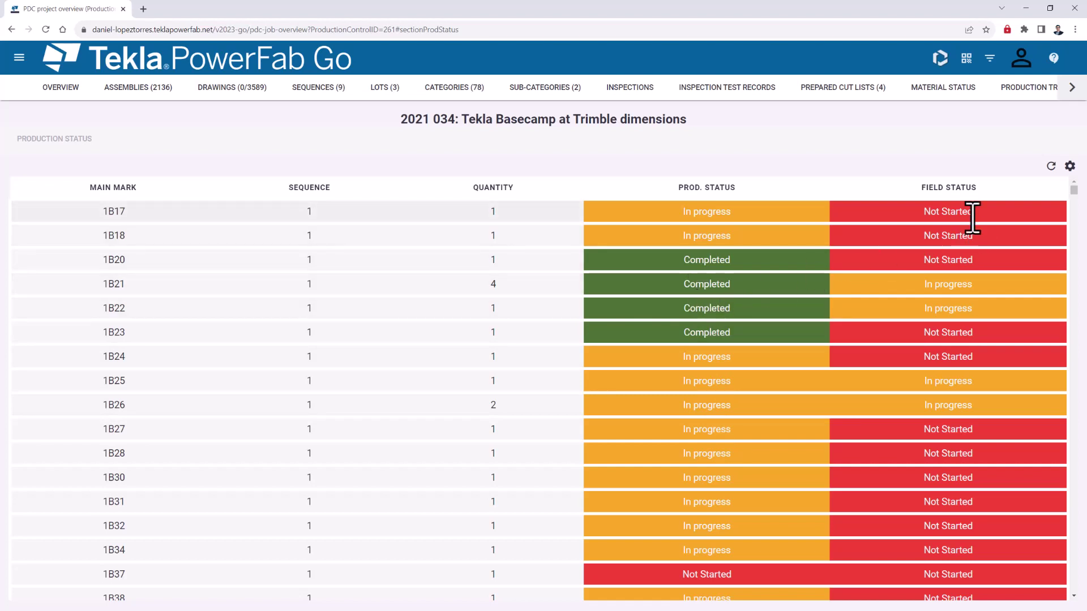
Step: Tick the Cut/Saw station under Production Status in the report's column settings
click(1069, 166)
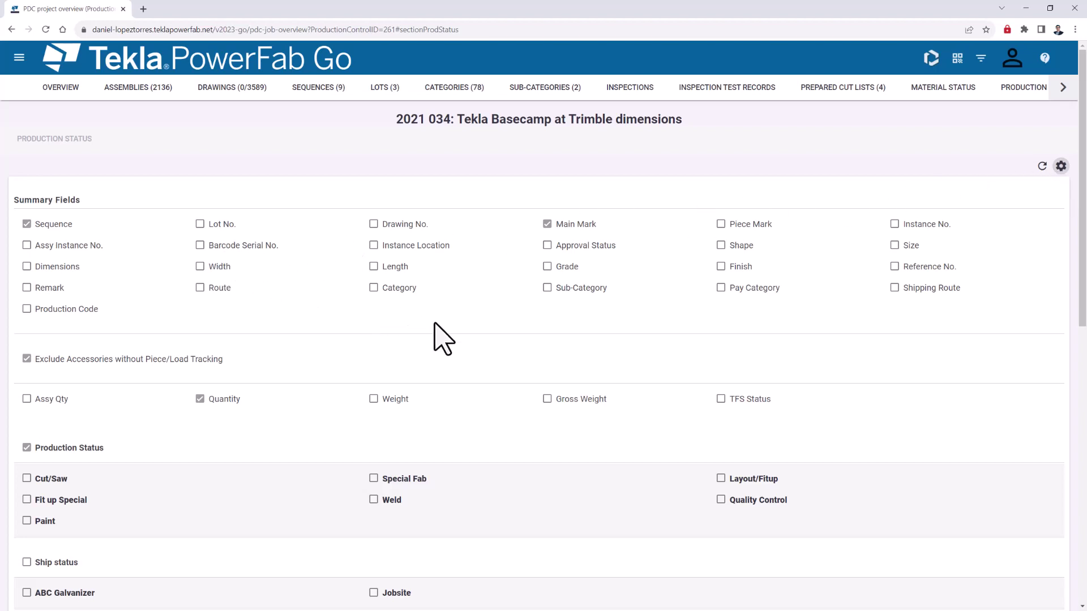
scroll(480, 340, down, 3)
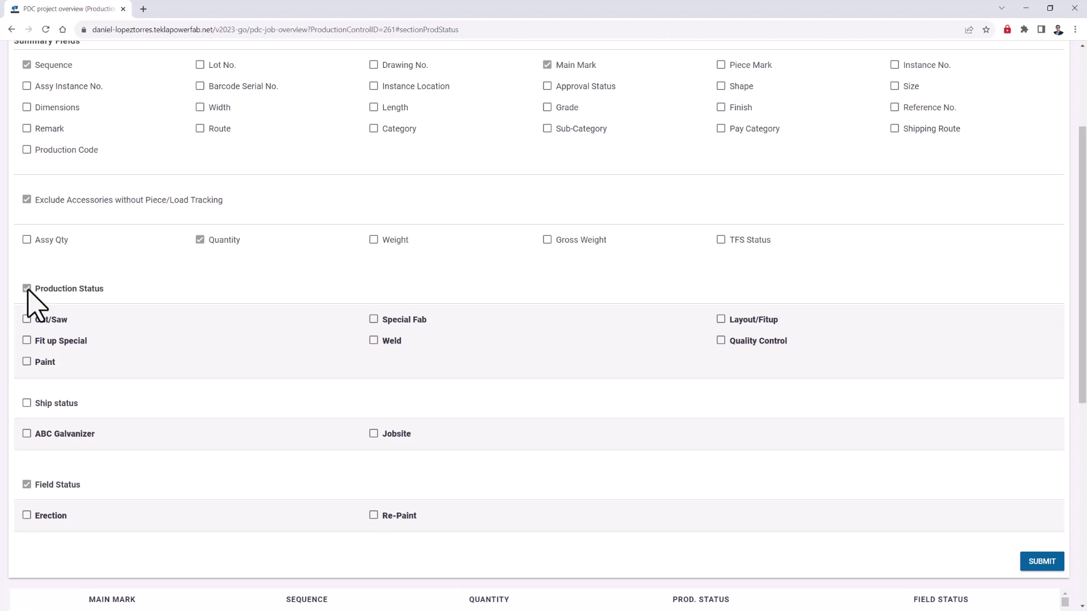
click(26, 319)
Step: Submit the Cut/Saw column change, then head to the job's Shipping Status page
click(1039, 563)
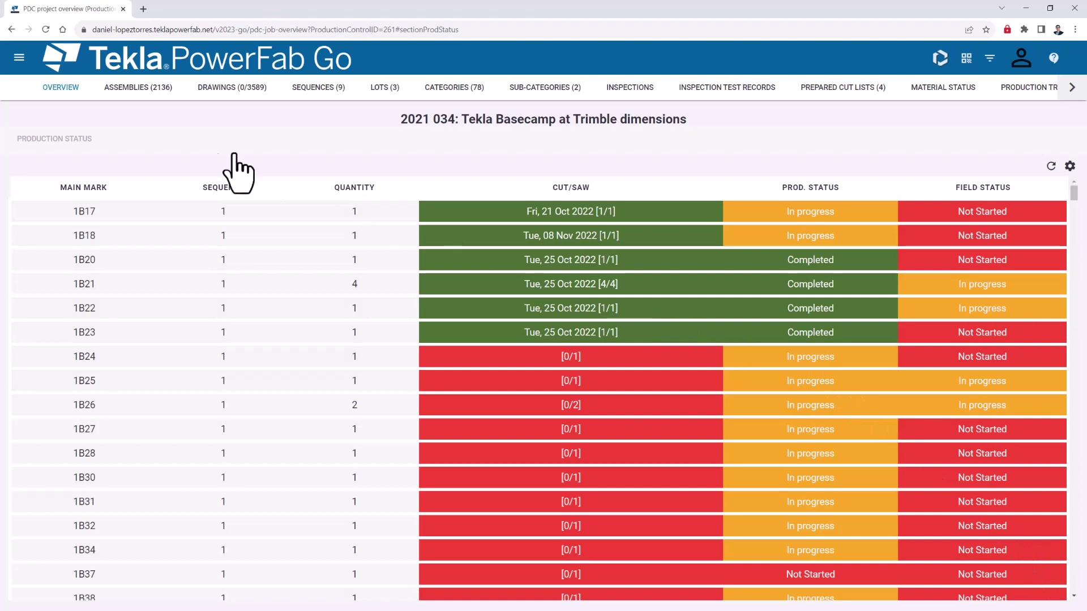
click(63, 91)
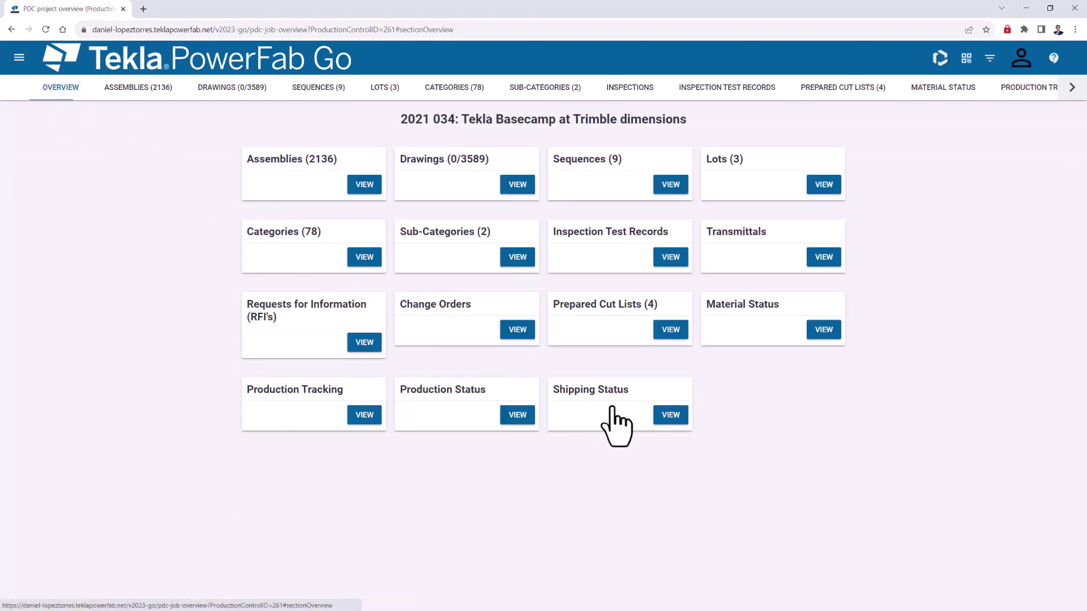
click(670, 419)
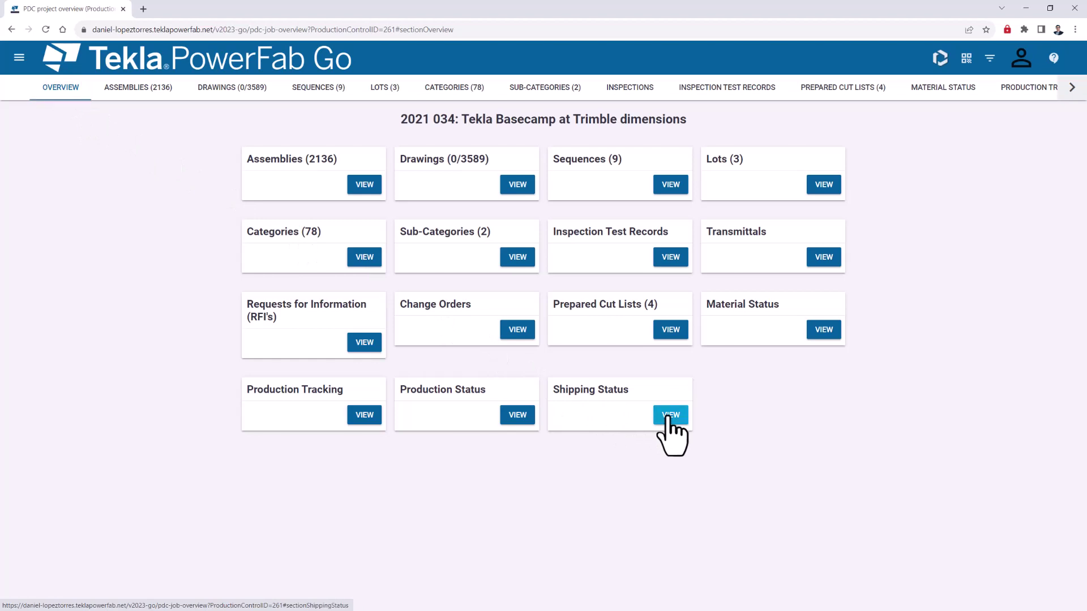
Step: Open shipping load #3 and show piece 5B7's inventory, production and site status
click(667, 416)
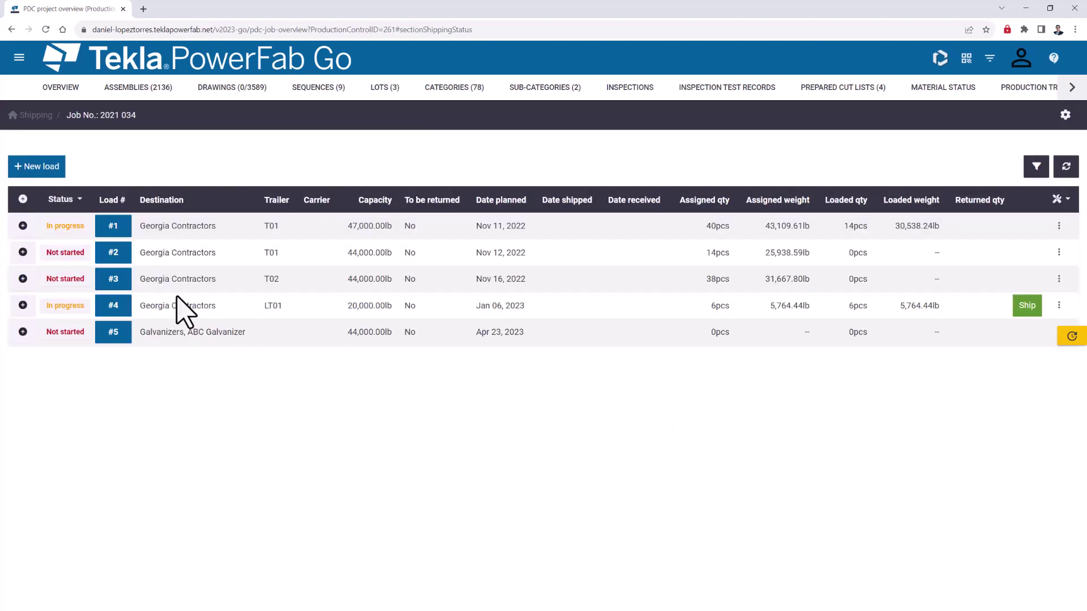
click(113, 279)
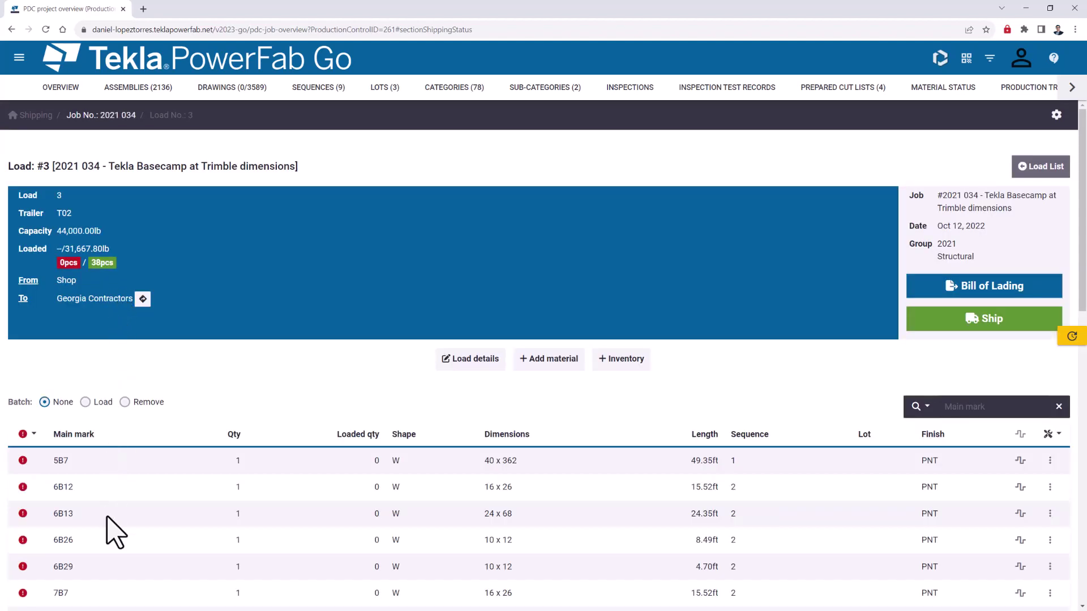
scroll(110, 529, down, 2)
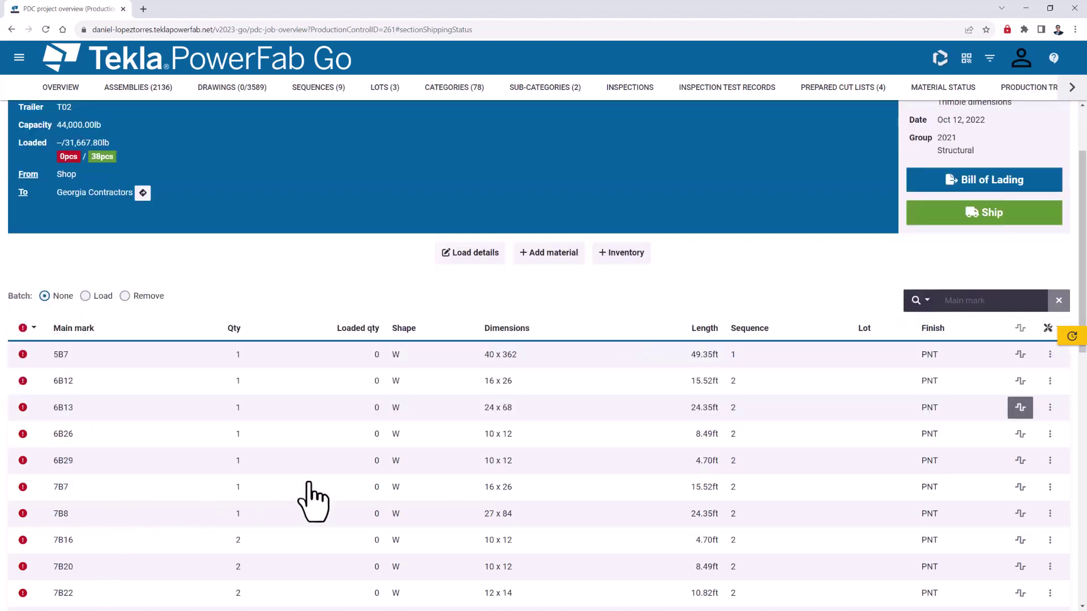
click(1022, 357)
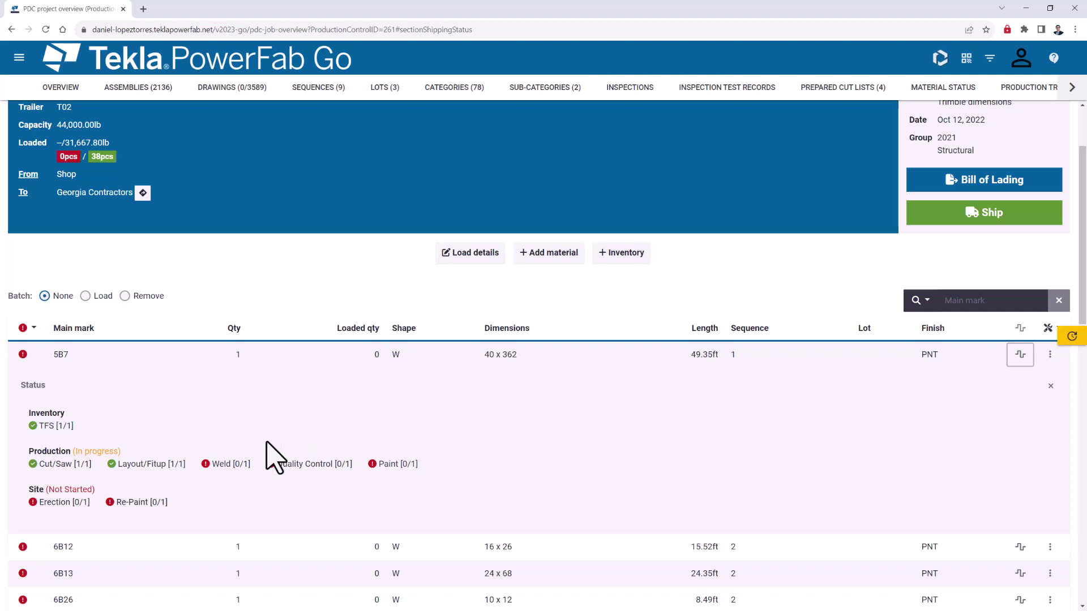
scroll(255, 428, up, 3)
Step: Go back to job 2021 034's overview page
click(55, 85)
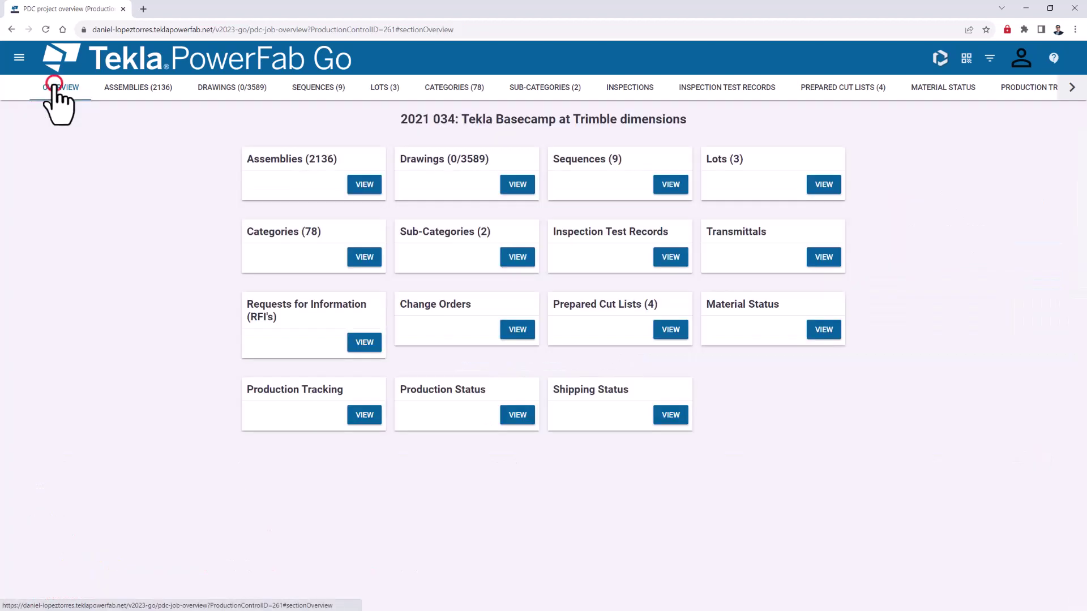